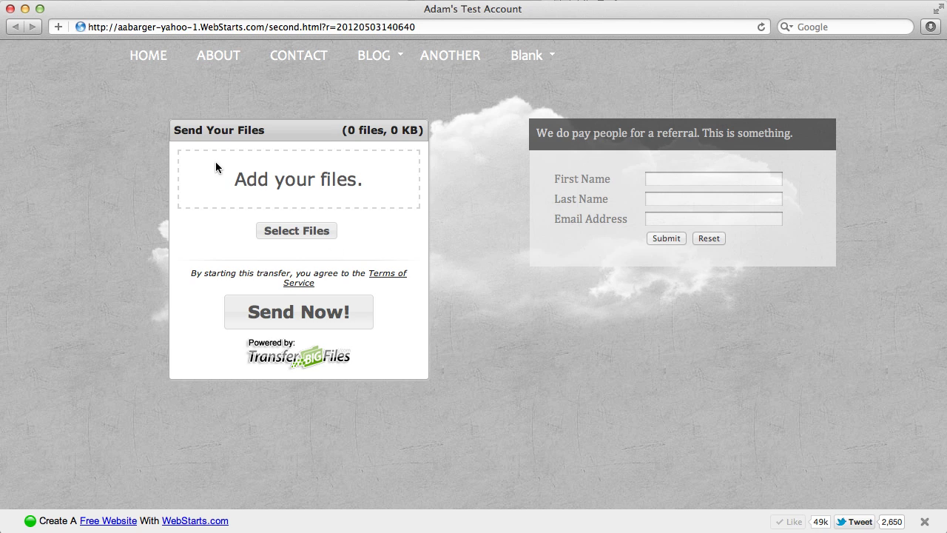
- Try the upload widget's file chooser, then dismiss it without picking any files
{"action": "left_click", "coordinate": [290, 231]}
{"action": "left_click", "coordinate": [309, 234]}
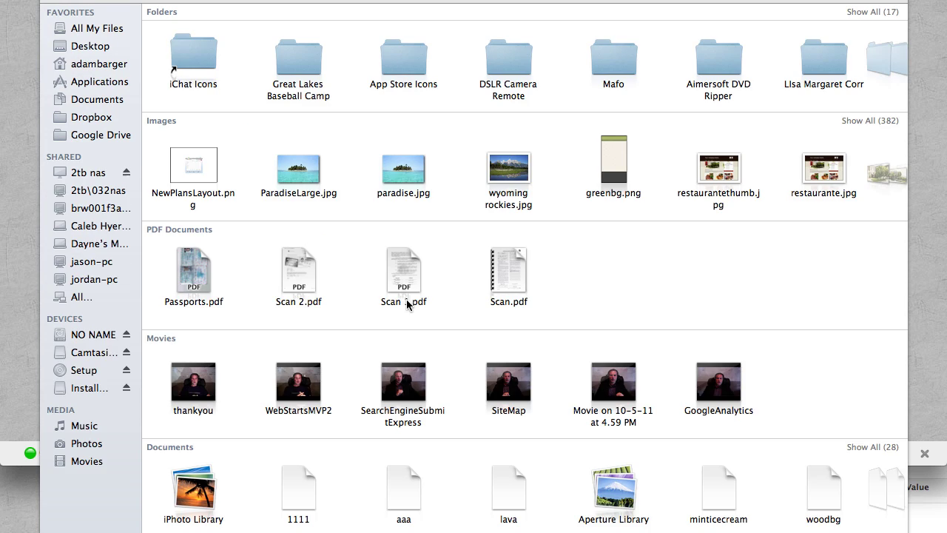
{"action": "key", "text": "Escape"}
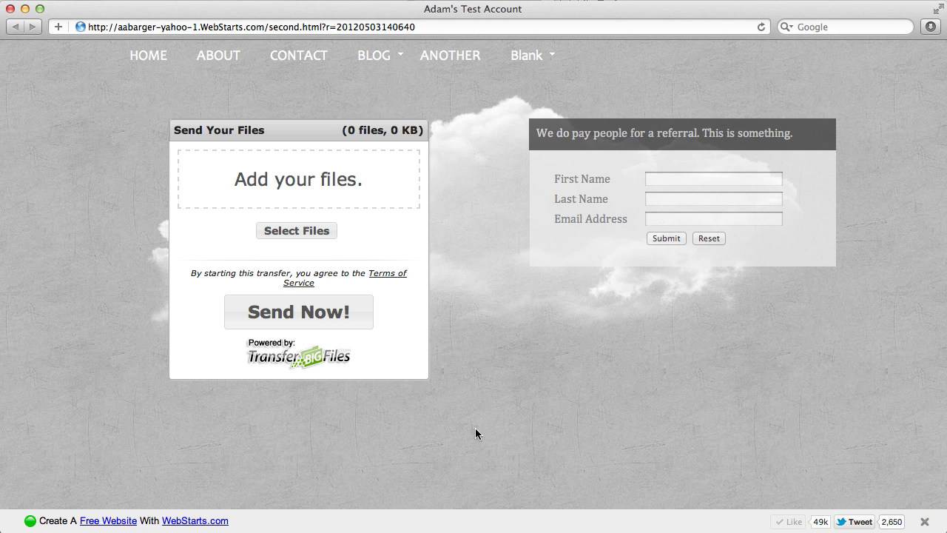
- Load transferbigfiles.com in a new Safari tab
{"action": "key", "text": "super+t"}
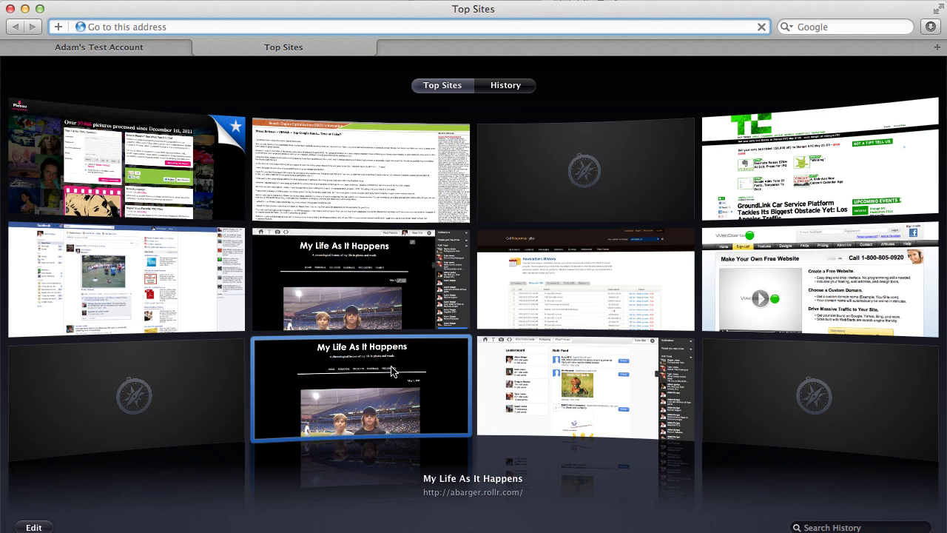
{"action": "type", "text": "transferbigfiles.com/"}
{"action": "key", "text": "Return"}
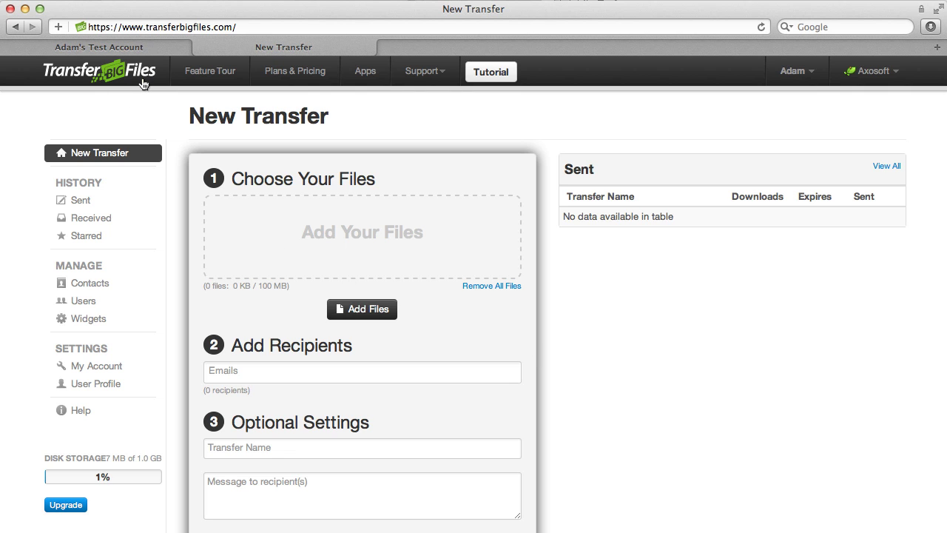
- Delete the New Upload Widget from the Widgets list and confirm the deletion
{"action": "left_click", "coordinate": [99, 324]}
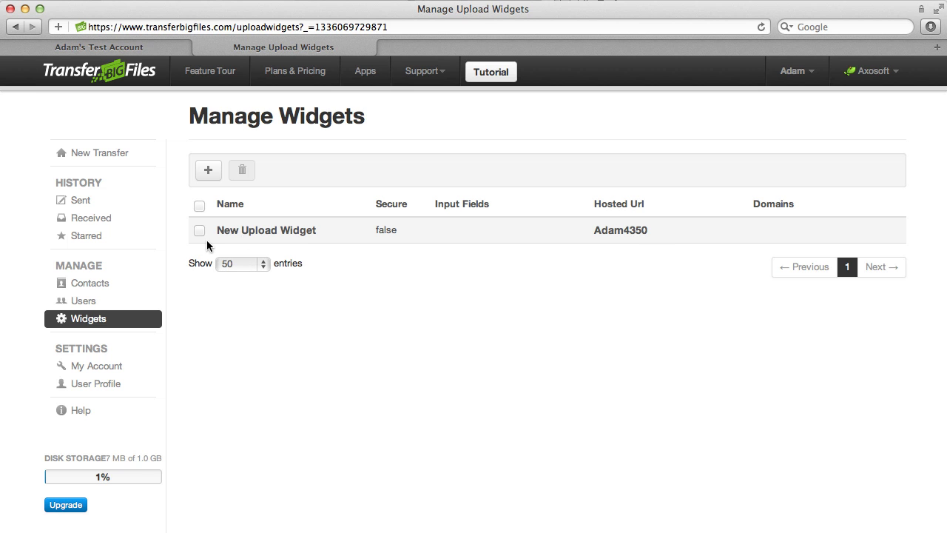
{"action": "left_click", "coordinate": [199, 230]}
{"action": "left_click", "coordinate": [243, 169]}
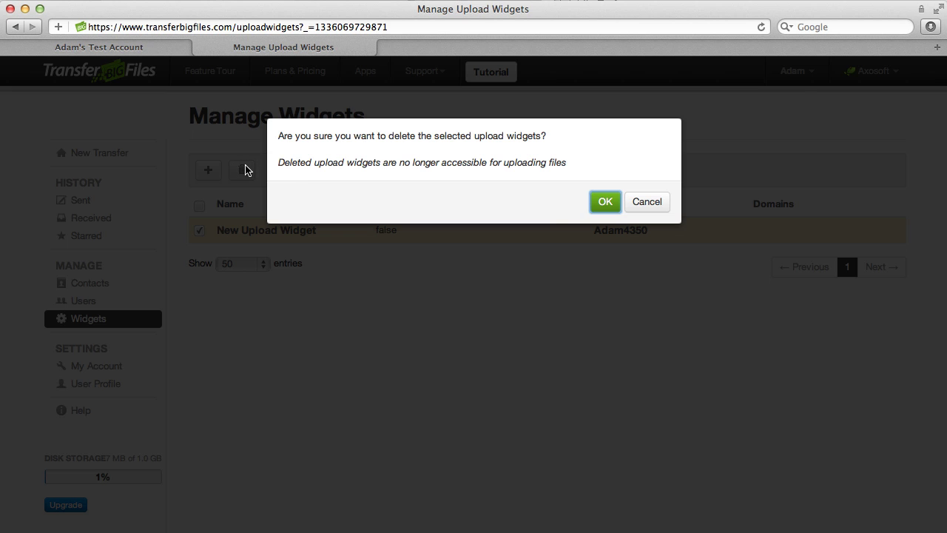
{"action": "left_click", "coordinate": [605, 202]}
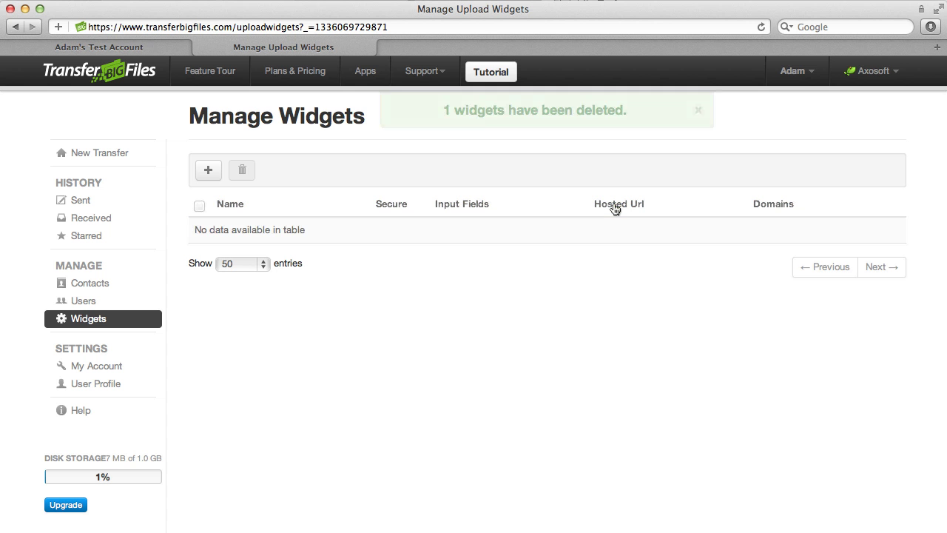
- Add a new upload widget and scroll through its settings
{"action": "left_click", "coordinate": [218, 170]}
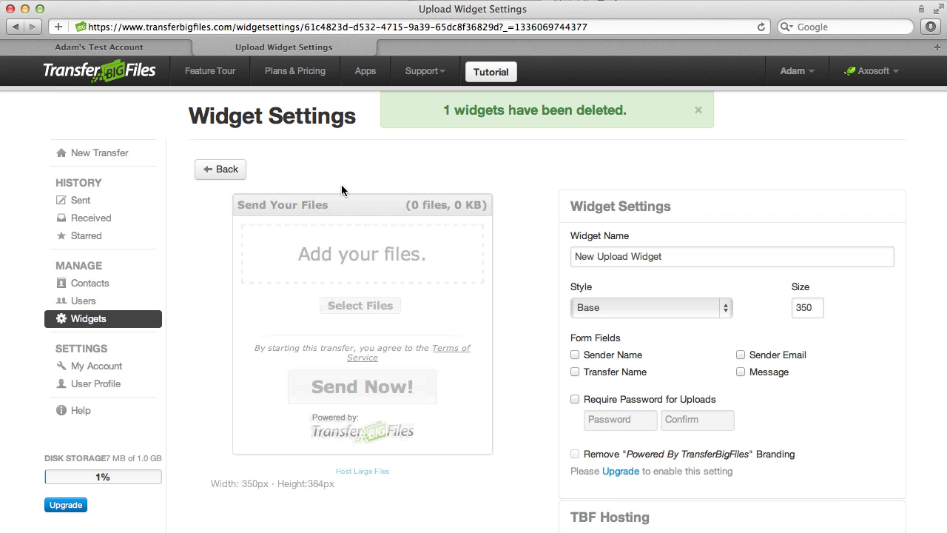
{"action": "scroll", "coordinate": [393, 279], "scroll_direction": "down", "scroll_amount": 2}
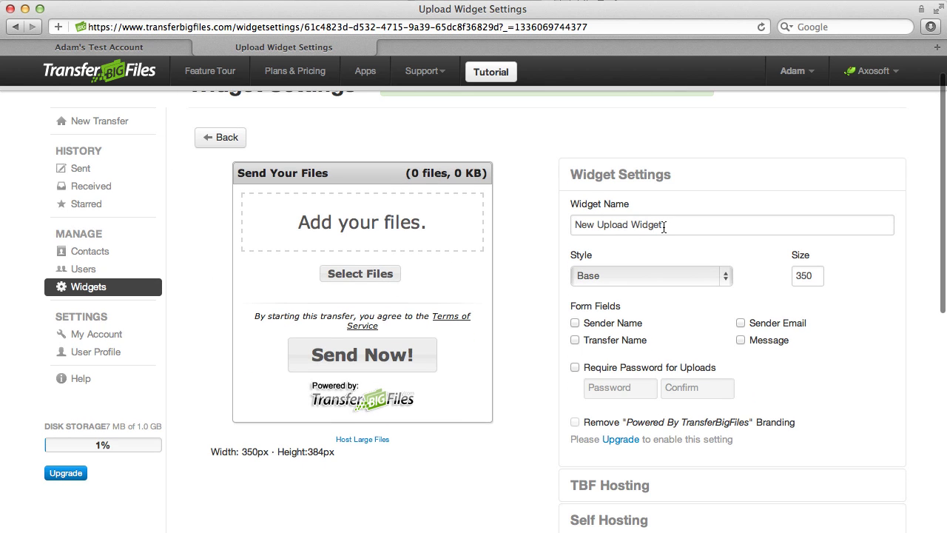
{"action": "left_click", "coordinate": [664, 228]}
{"action": "scroll", "coordinate": [664, 296], "scroll_direction": "down", "scroll_amount": 3}
{"action": "scroll", "coordinate": [664, 296], "scroll_direction": "down", "scroll_amount": 2}
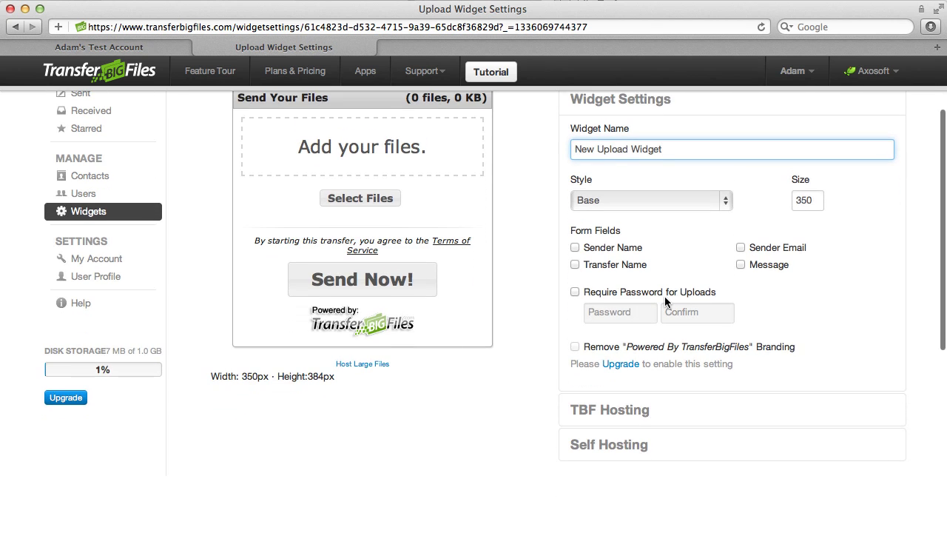
{"action": "scroll", "coordinate": [664, 299], "scroll_direction": "up", "scroll_amount": 3}
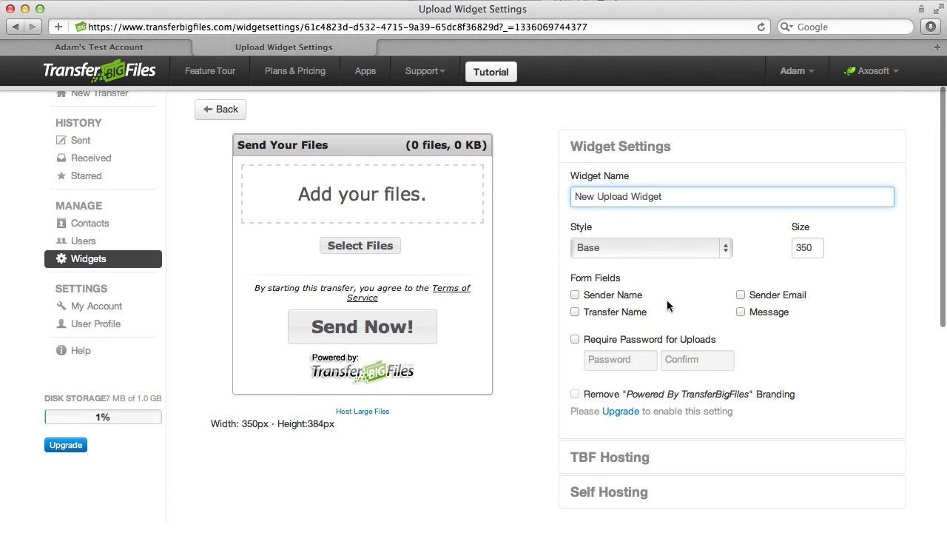
{"action": "scroll", "coordinate": [667, 305], "scroll_direction": "down", "scroll_amount": 1}
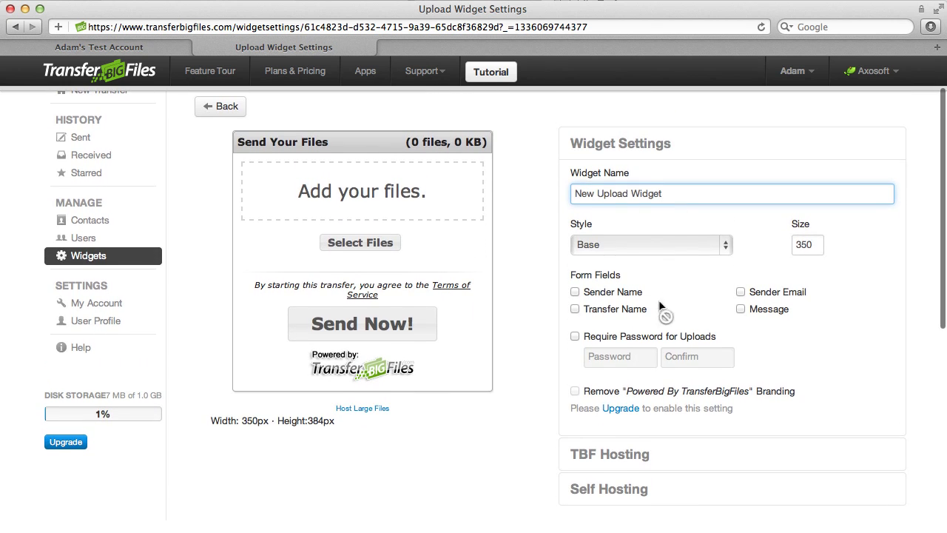
{"action": "scroll", "coordinate": [669, 412], "scroll_direction": "down", "scroll_amount": 2}
- Expand and collapse TBF Hosting, then expand Self Hosting to reveal the embed code
{"action": "left_click", "coordinate": [600, 439]}
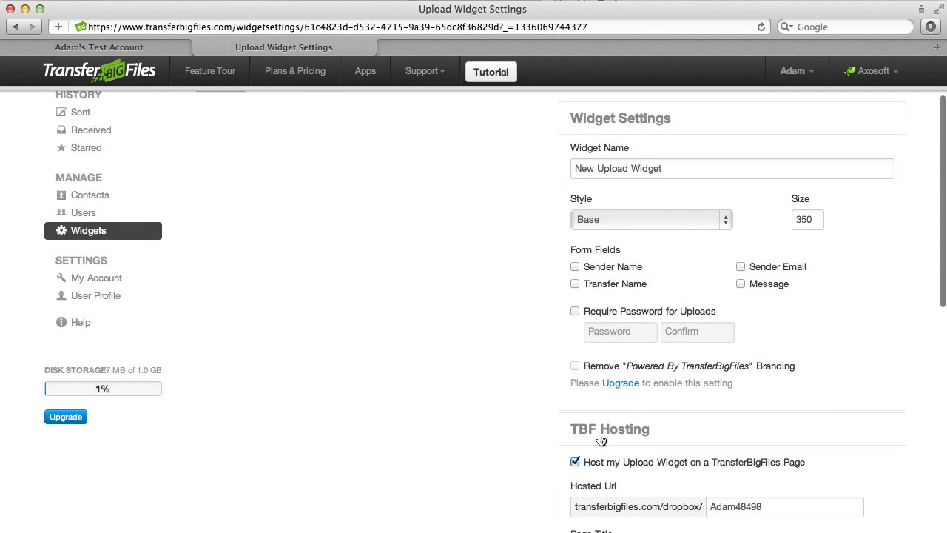
{"action": "scroll", "coordinate": [611, 414], "scroll_direction": "down", "scroll_amount": 3}
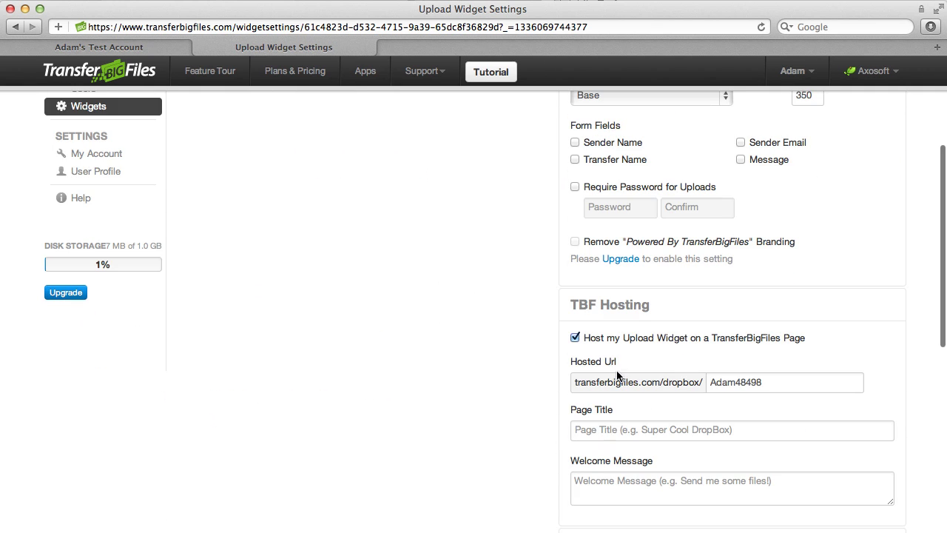
{"action": "left_click", "coordinate": [635, 315]}
{"action": "scroll", "coordinate": [643, 429], "scroll_direction": "down", "scroll_amount": 2}
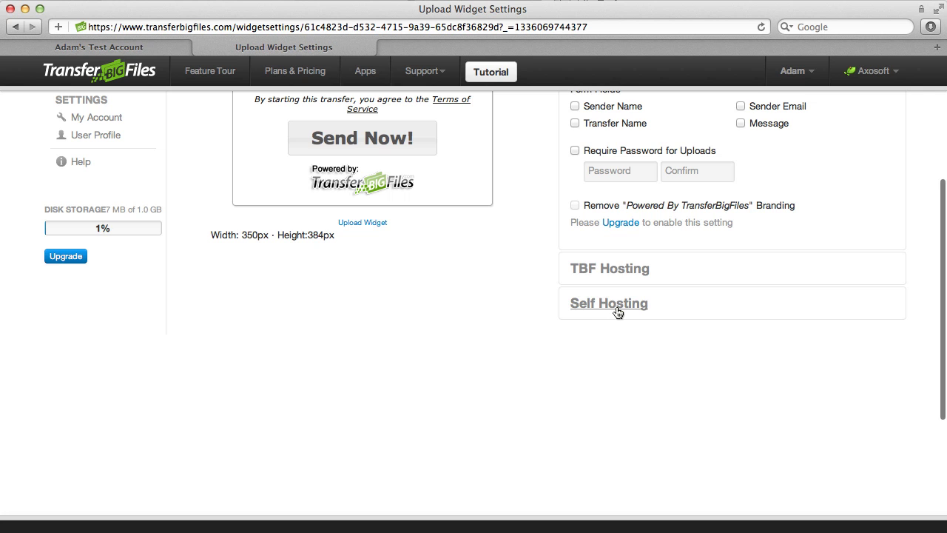
{"action": "left_click", "coordinate": [618, 312]}
{"action": "scroll", "coordinate": [625, 337], "scroll_direction": "down", "scroll_amount": 3}
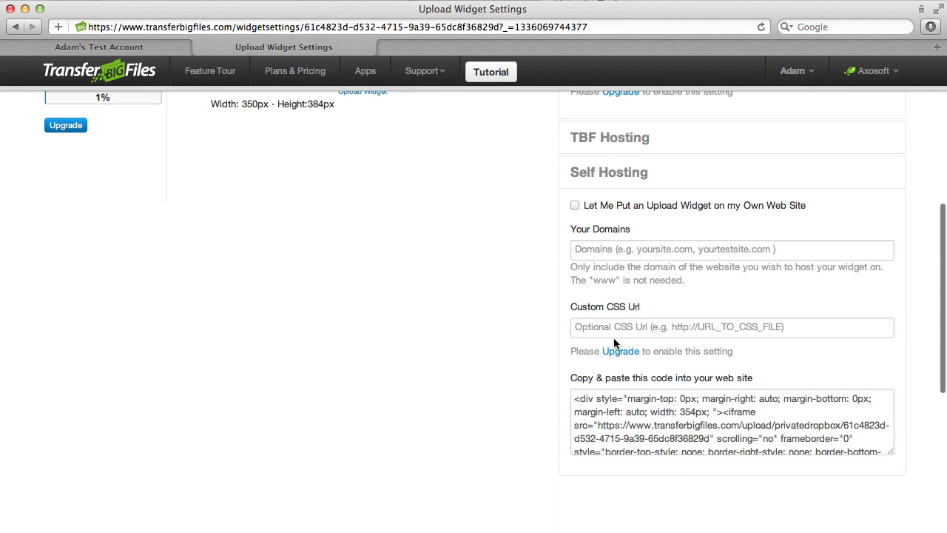
- Enable self hosting for the widget with webstarts.com as the allowed domain
{"action": "left_click", "coordinate": [575, 206]}
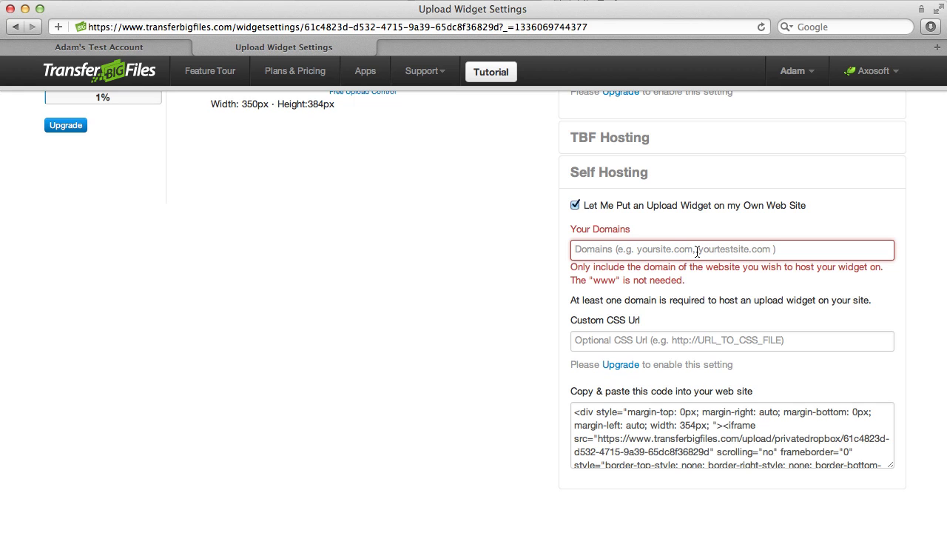
{"action": "type", "text": "webs"}
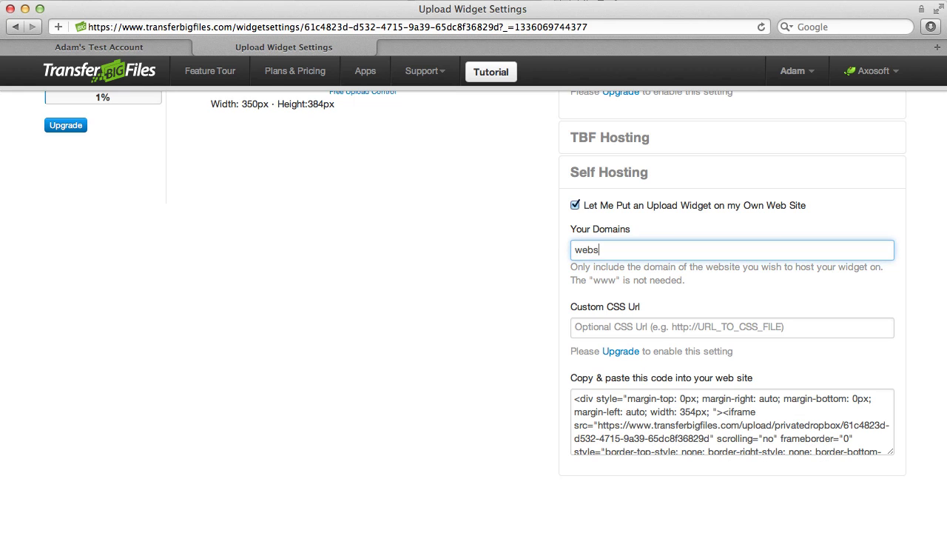
{"action": "type", "text": "tarts.com"}
{"action": "scroll", "coordinate": [697, 253], "scroll_direction": "up", "scroll_amount": 2}
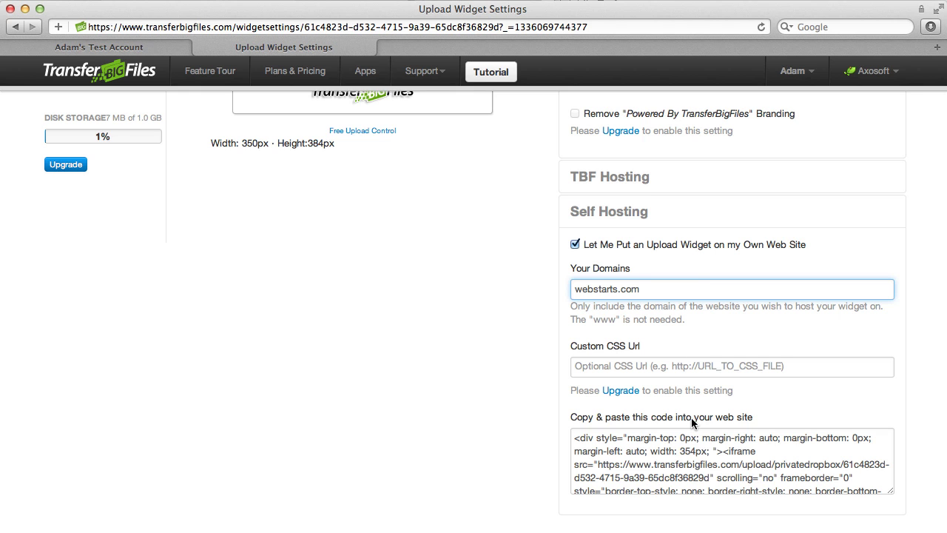
{"action": "scroll", "coordinate": [691, 423], "scroll_direction": "down", "scroll_amount": 2}
{"action": "scroll", "coordinate": [691, 420], "scroll_direction": "down", "scroll_amount": 3}
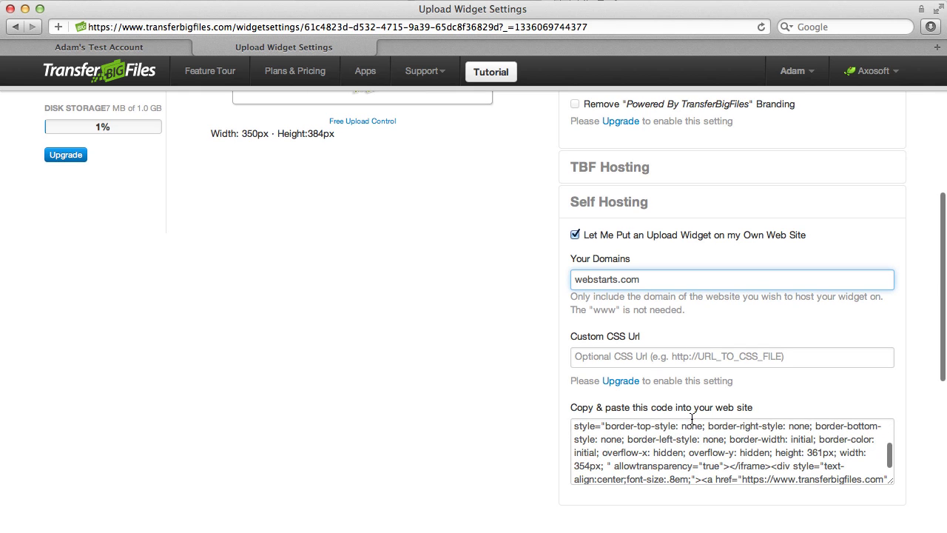
{"action": "key", "text": "Tab"}
- Select the widget's self-hosting embed code and copy it
{"action": "left_click", "coordinate": [762, 429]}
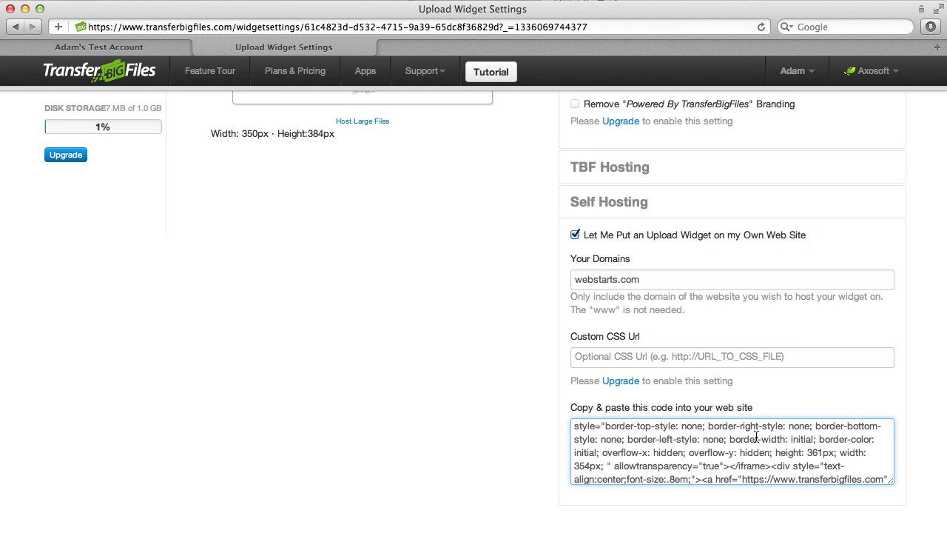
{"action": "left_click", "coordinate": [753, 439]}
{"action": "right_click", "coordinate": [753, 438]}
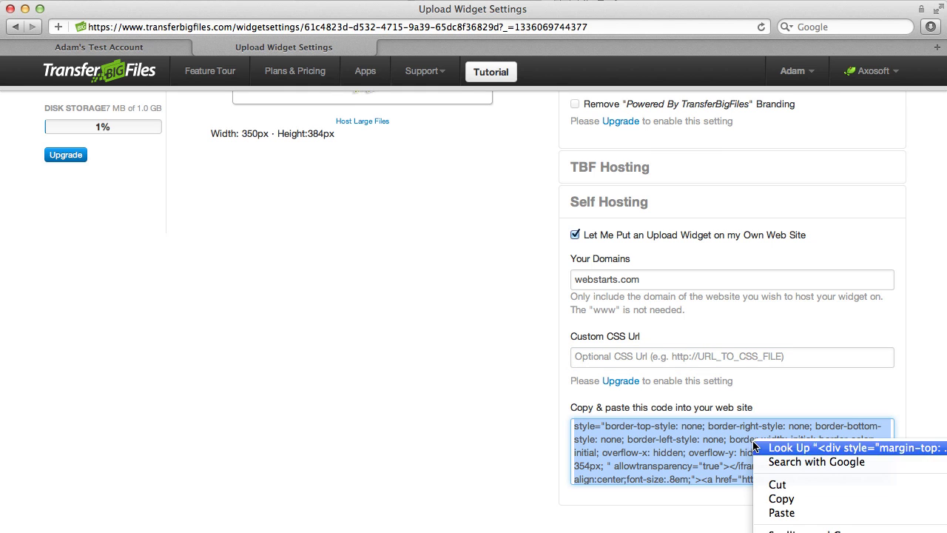
{"action": "left_click", "coordinate": [758, 499]}
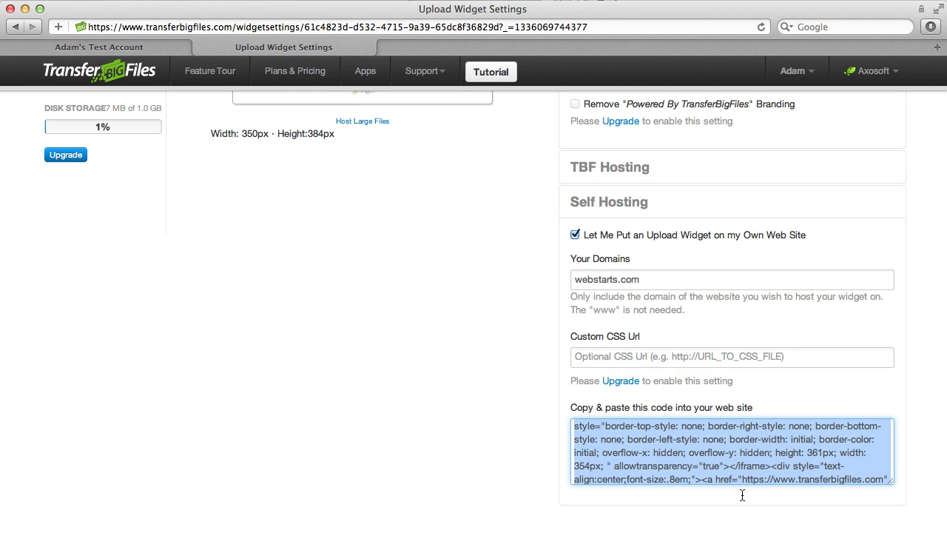
- Load webstarts.com in a new tab and choose Edit Site on the dashboard
{"action": "left_click", "coordinate": [122, 52]}
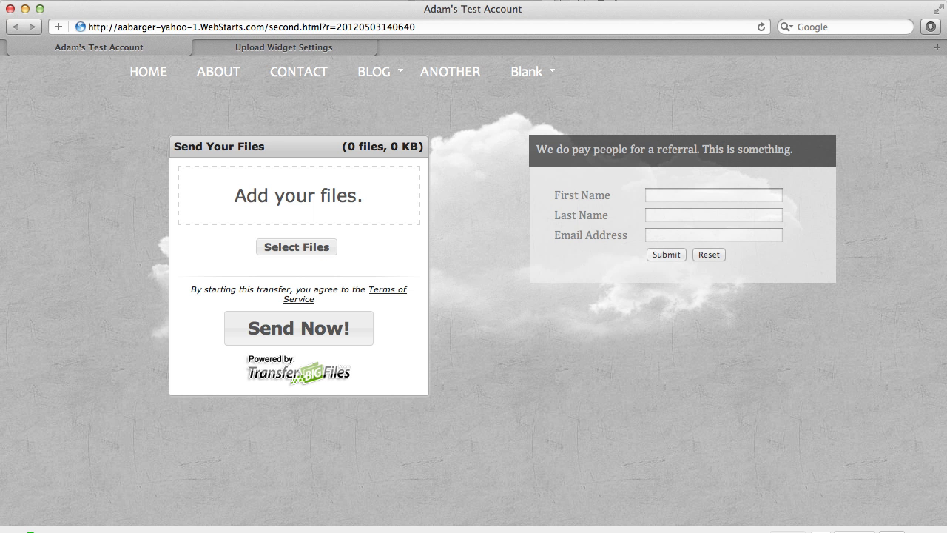
{"action": "left_click", "coordinate": [936, 46]}
{"action": "type", "text": "web"}
{"action": "key", "text": "Return"}
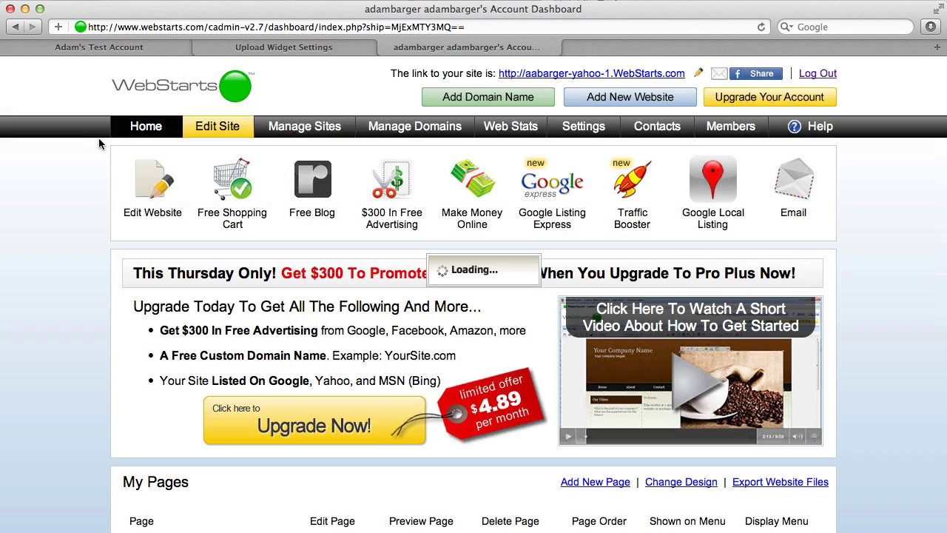
{"action": "left_click", "coordinate": [229, 130]}
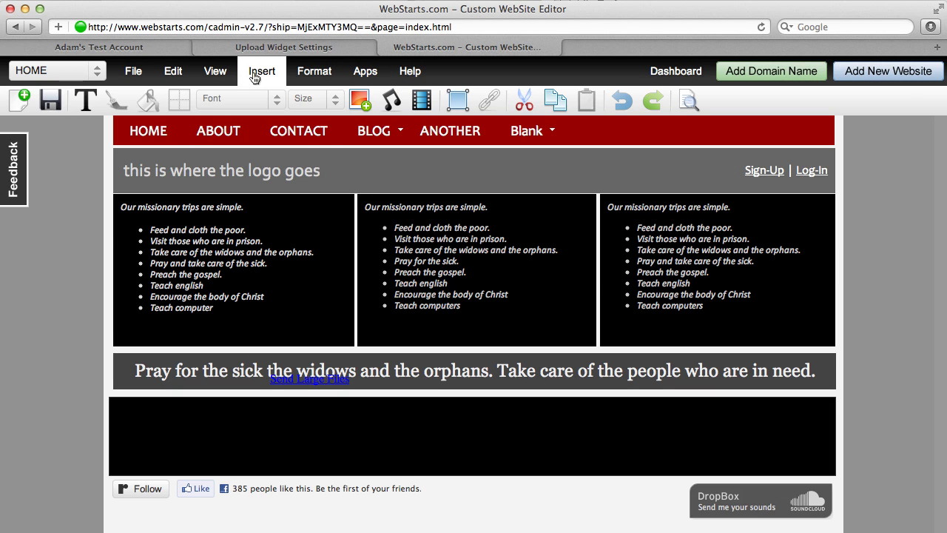
- Switch the editor to the Second page and insert an HTML Code block
{"action": "left_click", "coordinate": [86, 70]}
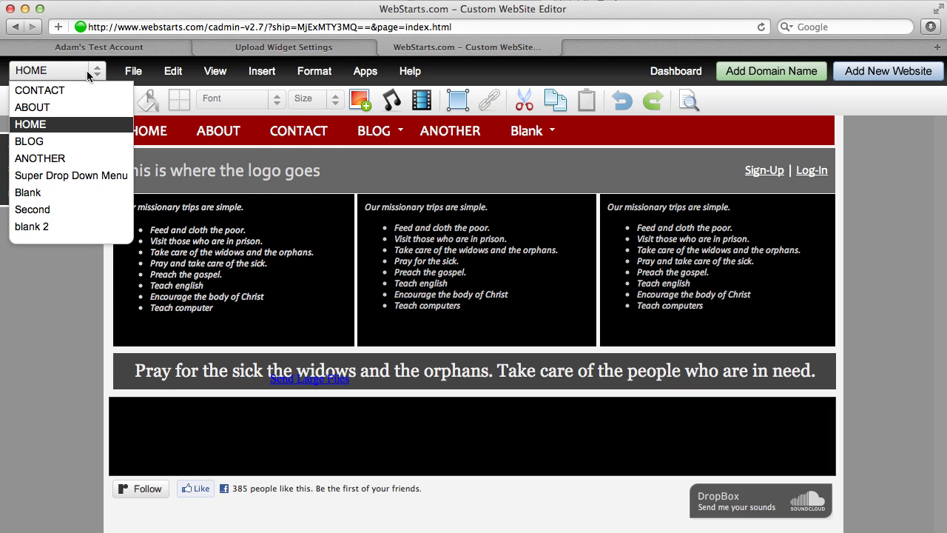
{"action": "left_click", "coordinate": [48, 210]}
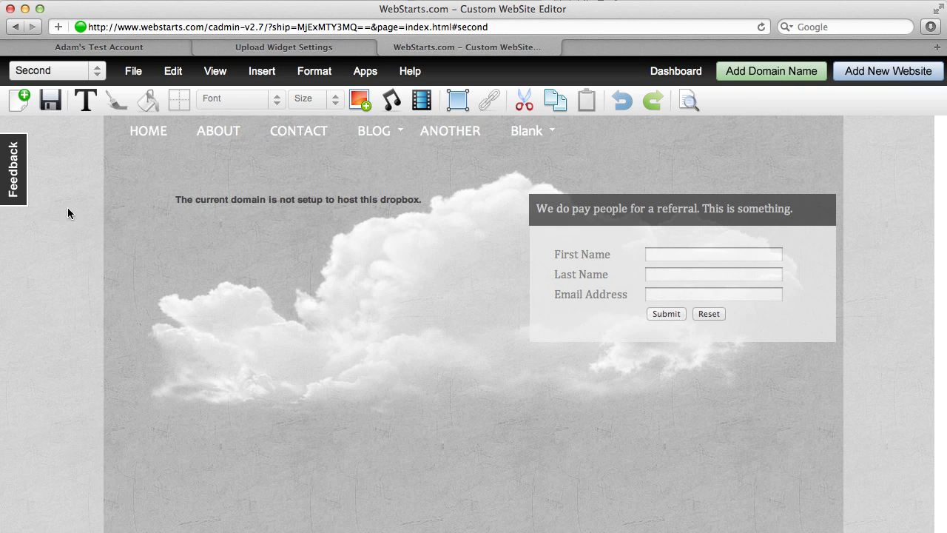
{"action": "left_click", "coordinate": [268, 75]}
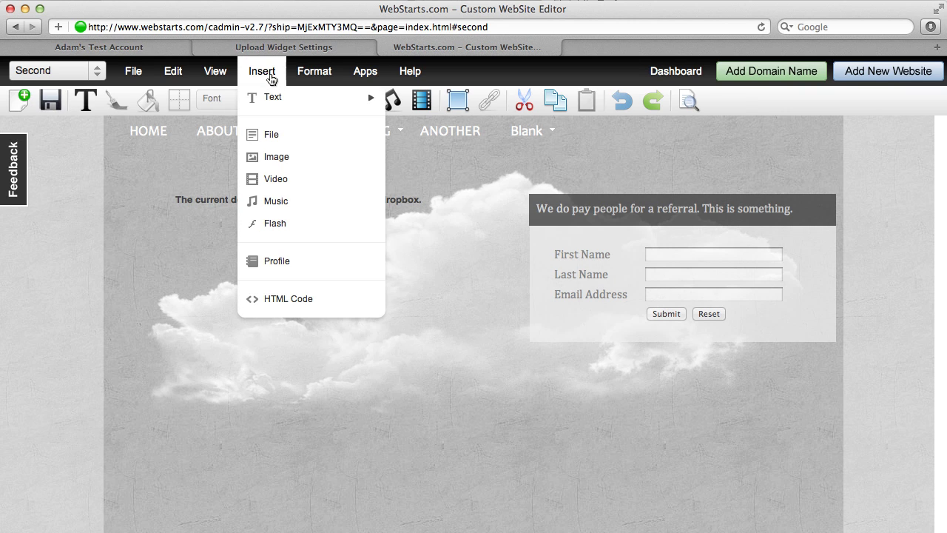
{"action": "left_click", "coordinate": [269, 298]}
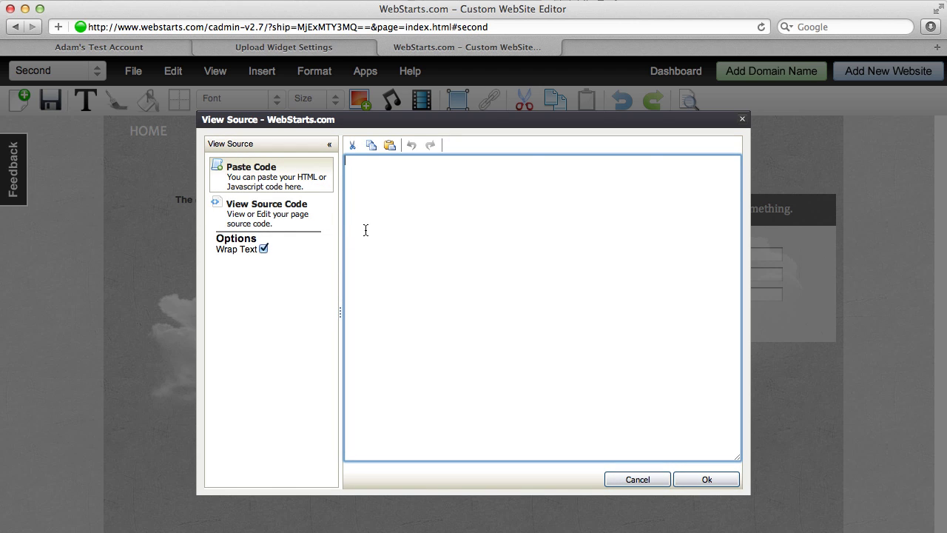
- Paste the copied TransferBigFiles embed code into the Paste Code box
{"action": "key", "text": "super+v"}
{"action": "right_click", "coordinate": [446, 275]}
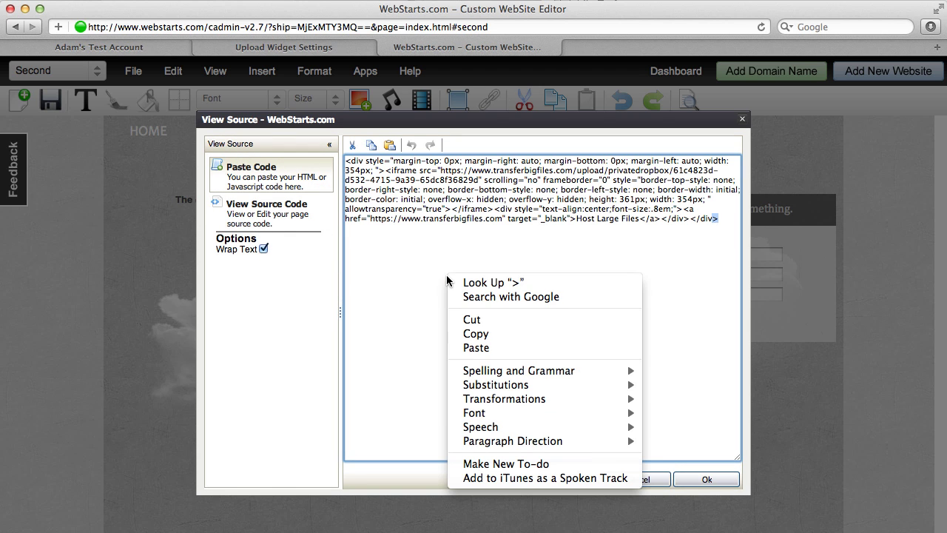
{"action": "left_click", "coordinate": [681, 298]}
{"action": "left_click", "coordinate": [618, 299]}
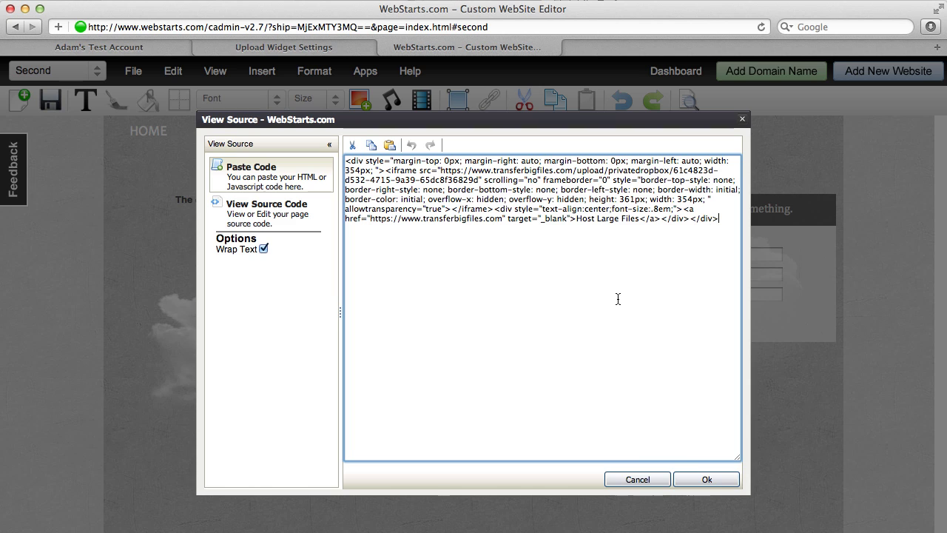
{"action": "right_click", "coordinate": [618, 298]}
{"action": "left_click", "coordinate": [510, 389]}
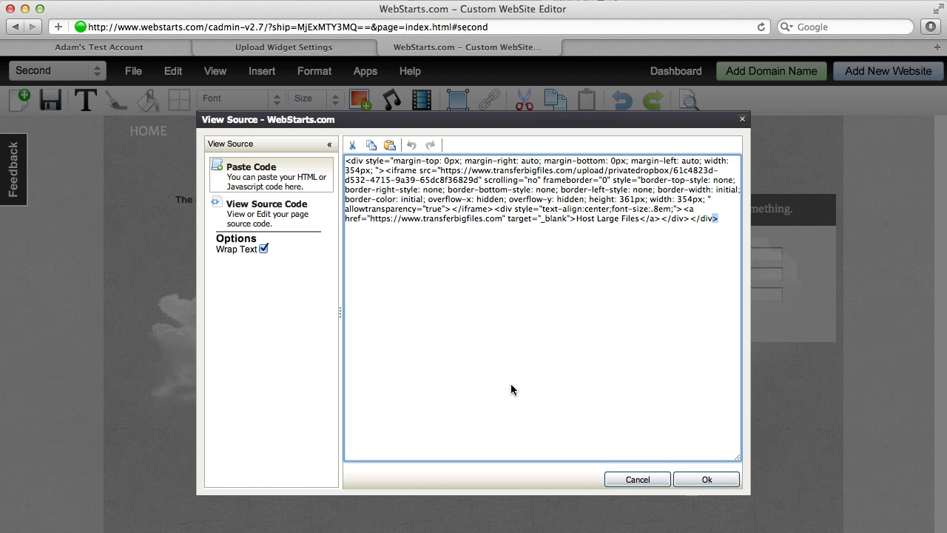
- Confirm the HTML code onto the Second page and select the new widget block
{"action": "left_click", "coordinate": [721, 479]}
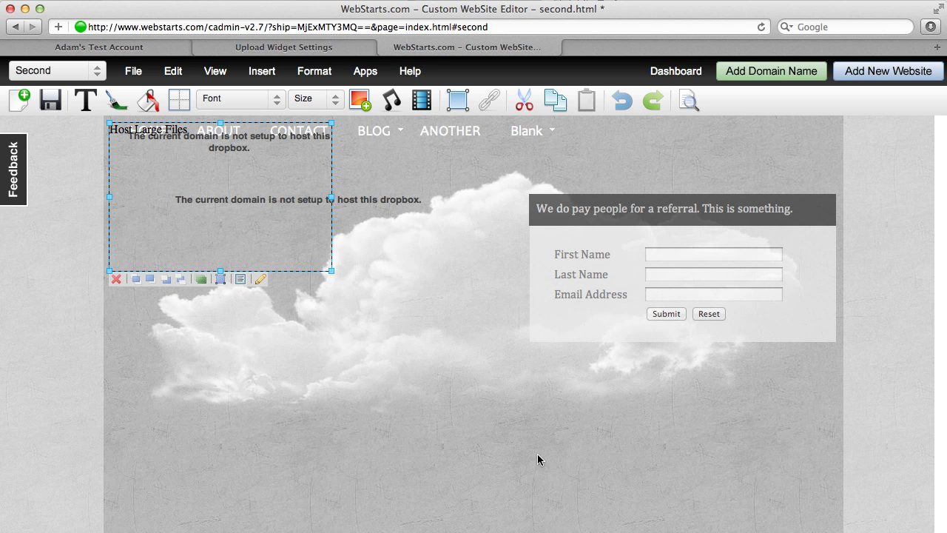
{"action": "left_click_drag", "start_coordinate": [266, 258], "coordinate": [314, 417]}
{"action": "left_click", "coordinate": [197, 170]}
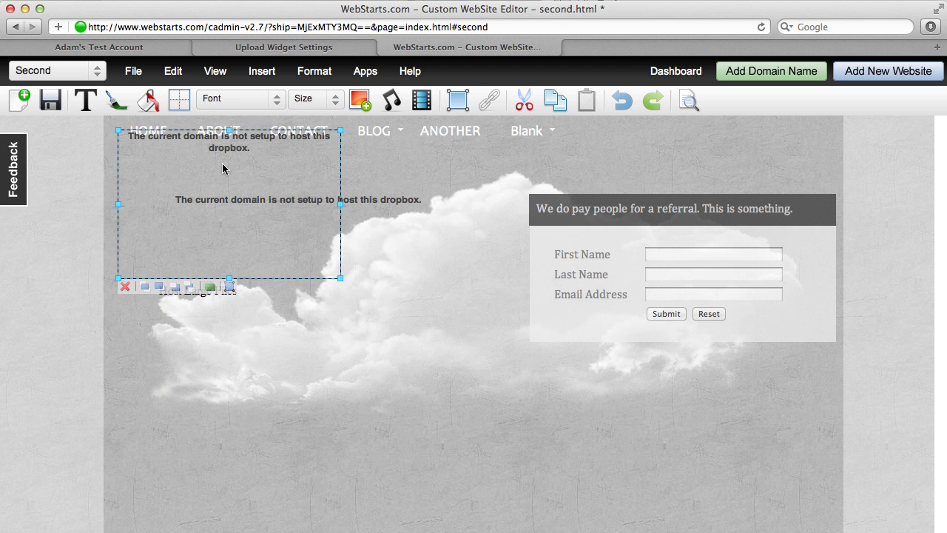
{"action": "left_click", "coordinate": [254, 200]}
{"action": "left_click", "coordinate": [278, 156]}
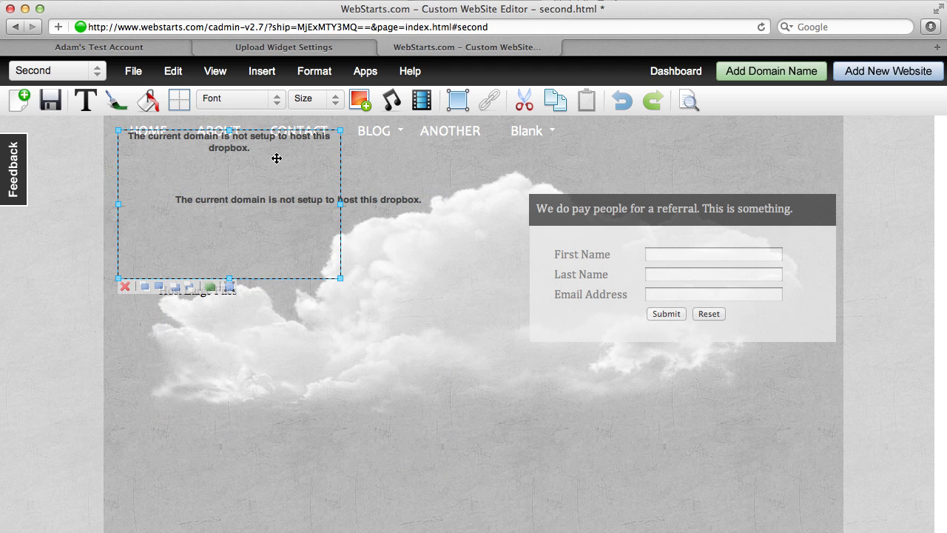
{"action": "left_click", "coordinate": [343, 227]}
{"action": "left_click", "coordinate": [315, 167]}
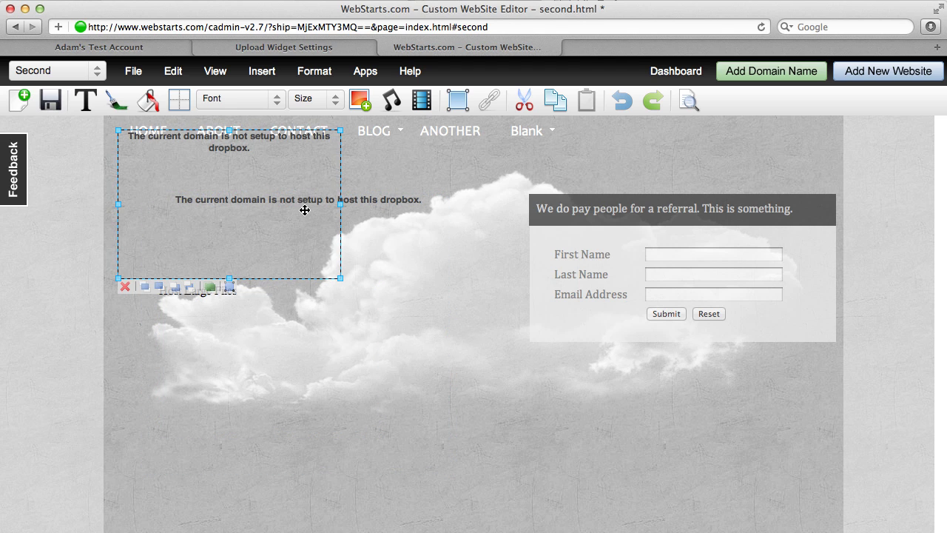
- Enlarge the upload widget block and move it below the navigation links
{"action": "left_click_drag", "start_coordinate": [342, 278], "coordinate": [456, 414]}
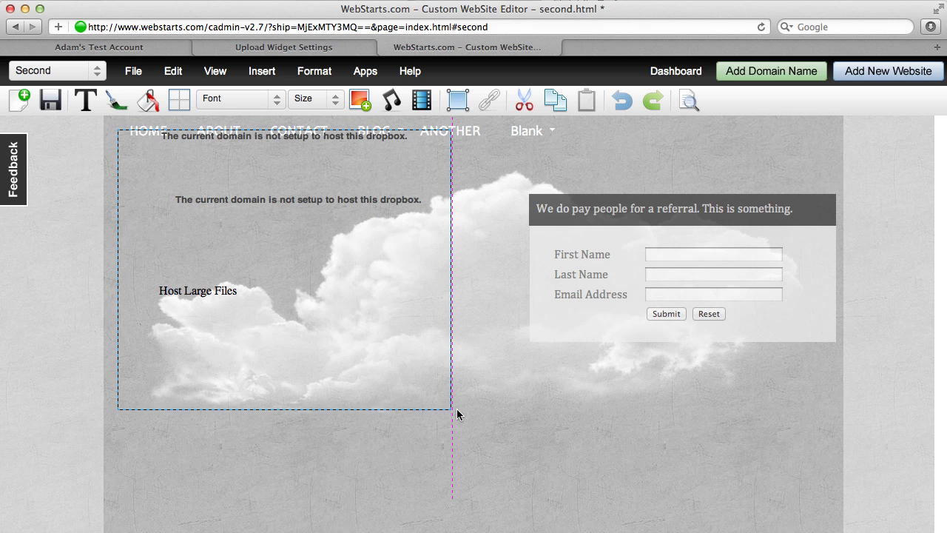
{"action": "left_click", "coordinate": [245, 310]}
{"action": "mouse_move", "coordinate": [313, 186]}
{"action": "left_mouse_down"}
{"action": "mouse_move", "coordinate": [332, 173]}
{"action": "mouse_move", "coordinate": [332, 218]}
{"action": "mouse_move", "coordinate": [342, 223]}
{"action": "left_mouse_up"}
- Save the Second page with the widget and preview it
{"action": "left_click", "coordinate": [148, 99]}
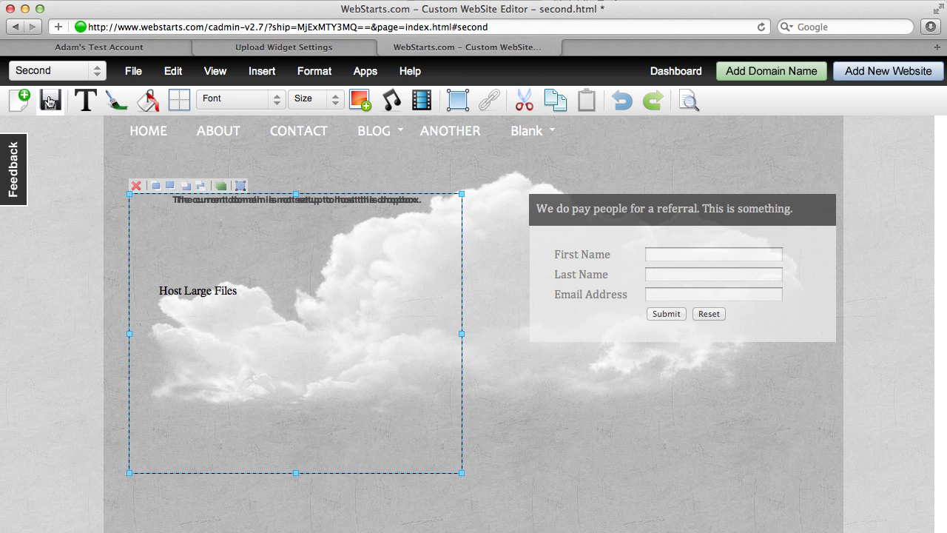
{"action": "left_click", "coordinate": [50, 100]}
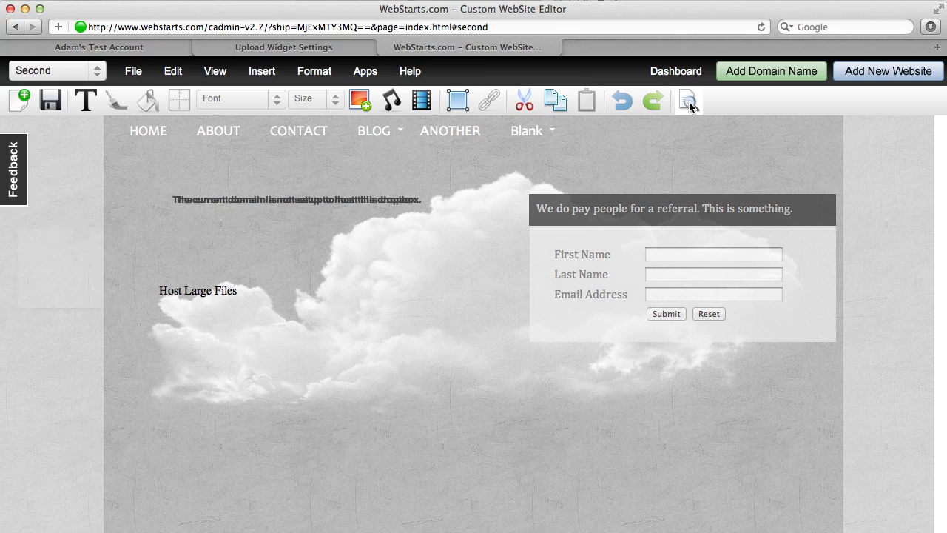
{"action": "left_click", "coordinate": [690, 102]}
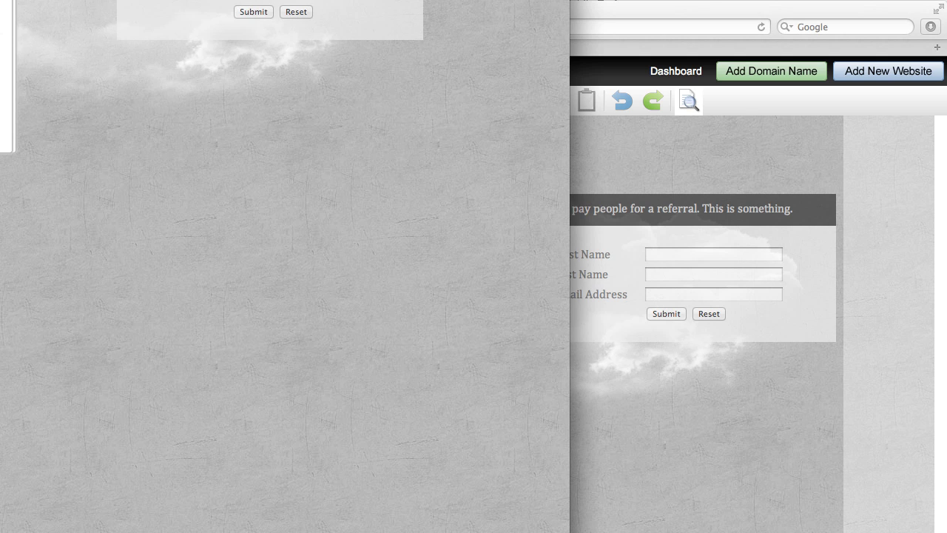